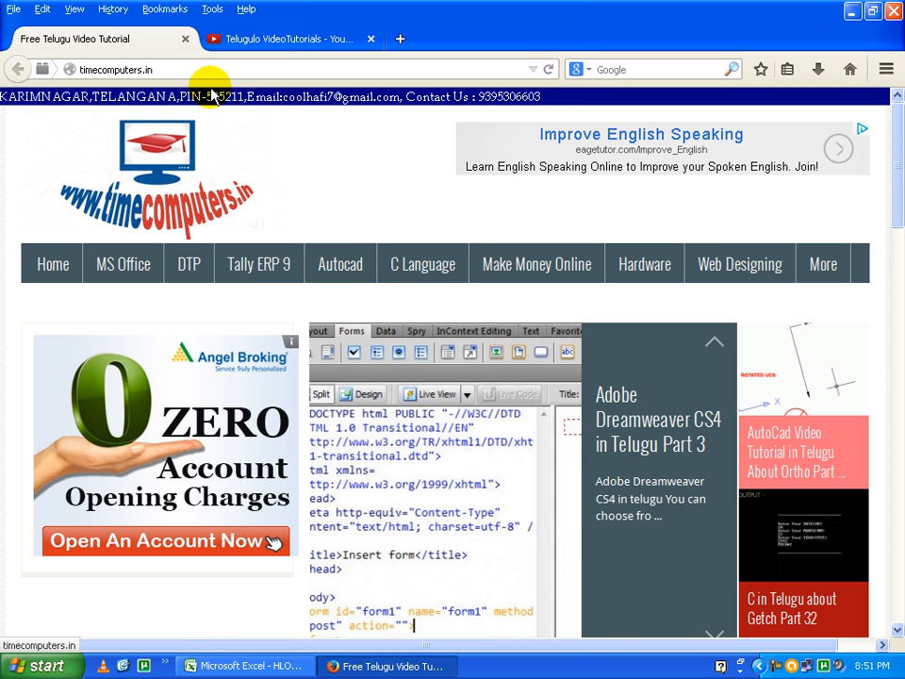
Switch to the HLOOKUP workbook in Excel and examine the sales table's headers and its Row no column.
click(247, 666)
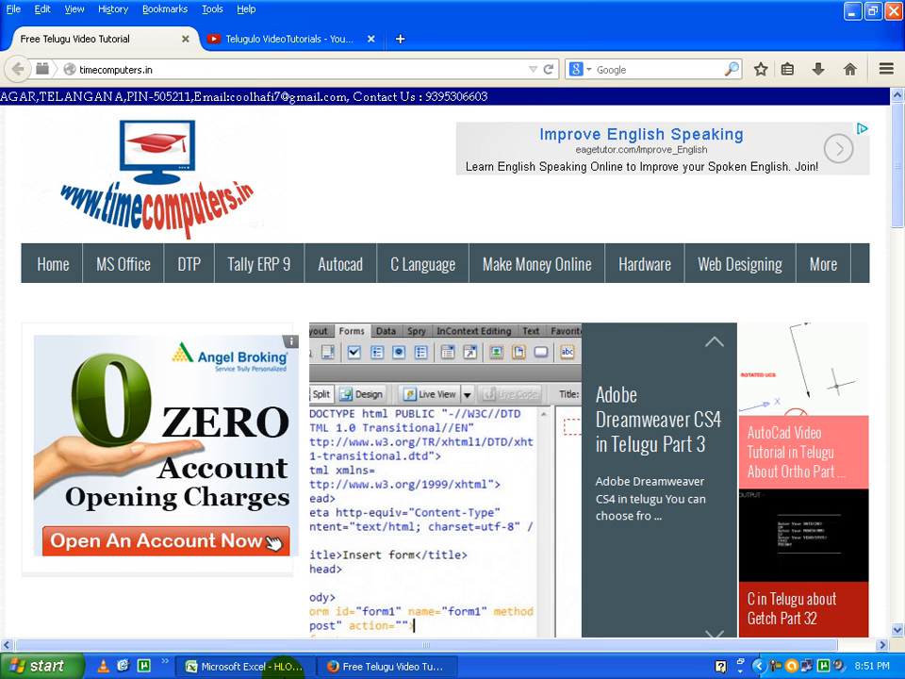
scroll(385, 594, up, 1)
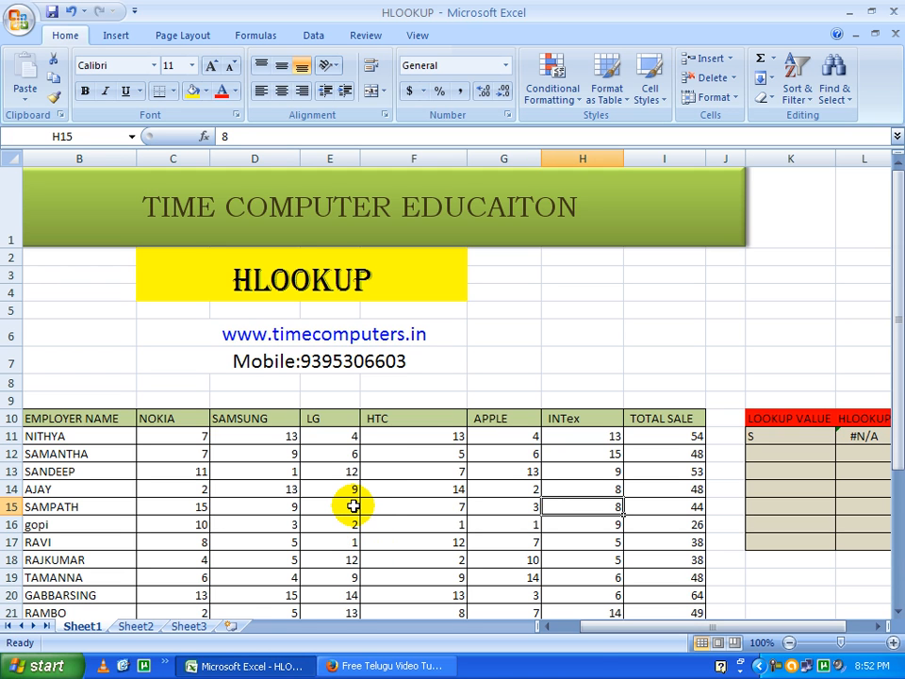
click(276, 399)
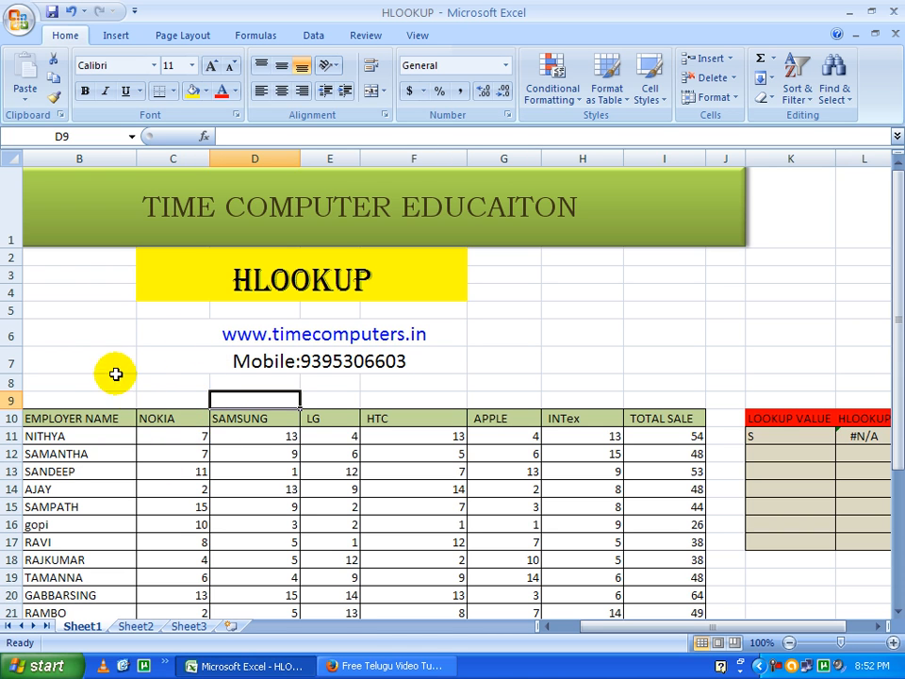
click(84, 421)
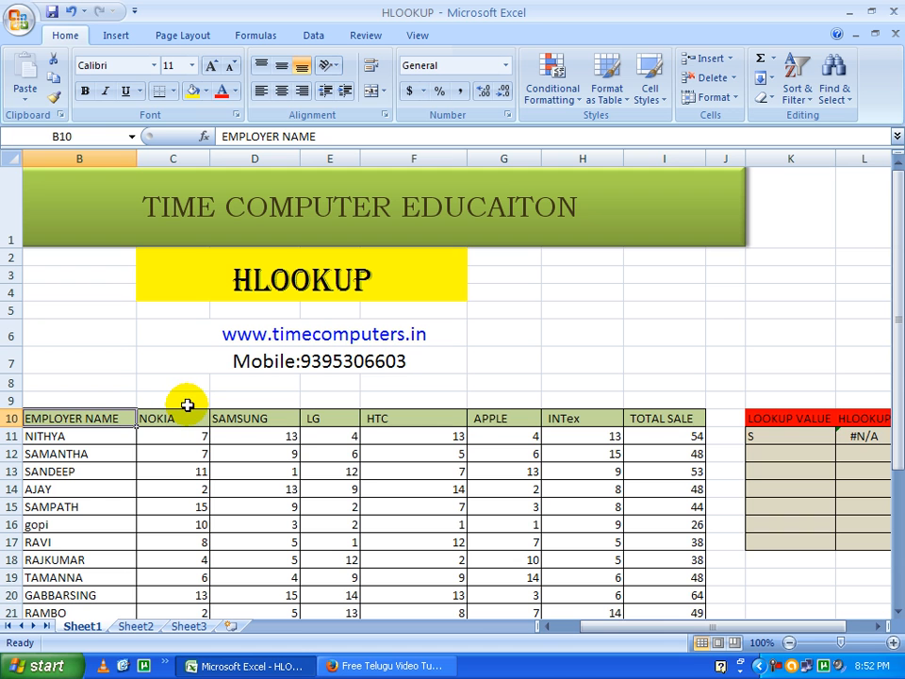
click(486, 482)
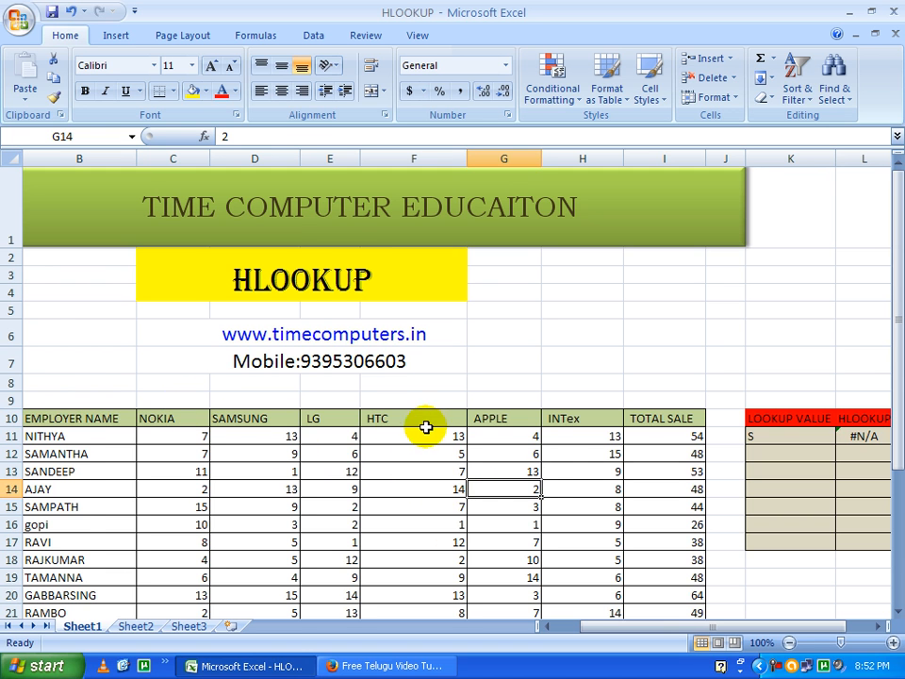
scroll(355, 424, down, 1)
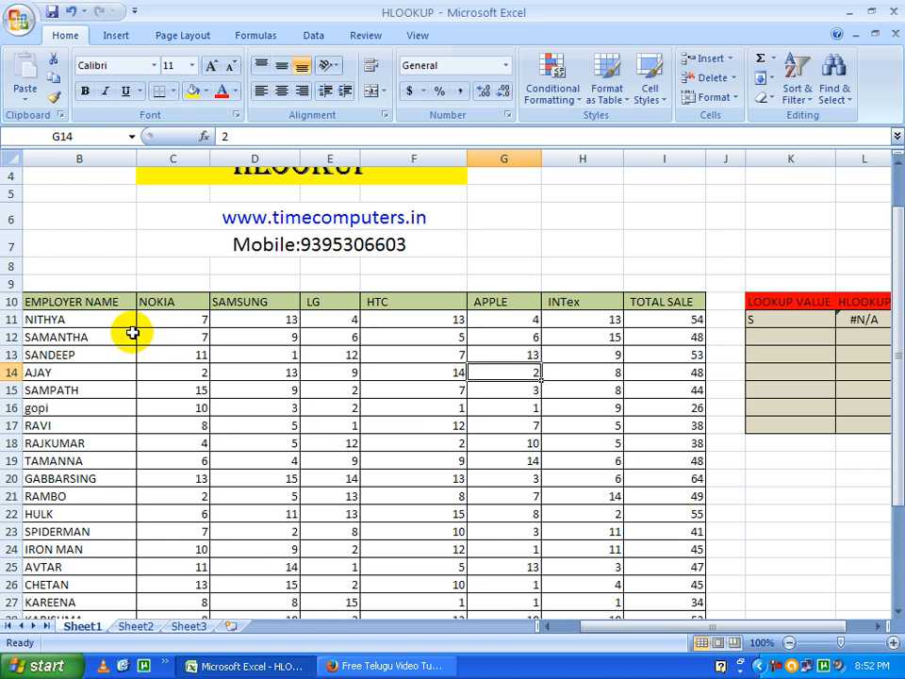
click(81, 300)
scroll(104, 325, up, 1)
scroll(169, 396, down, 1)
click(586, 624)
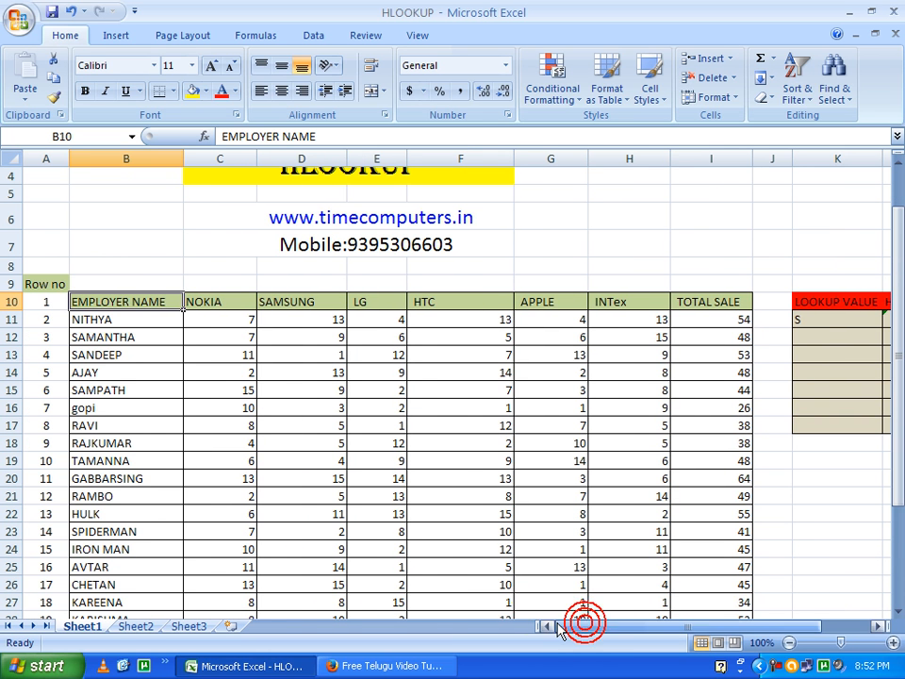
Examine how the row numbers, employer names, brand columns and TOTAL SALE formula are arranged in the sales table.
click(140, 372)
click(47, 299)
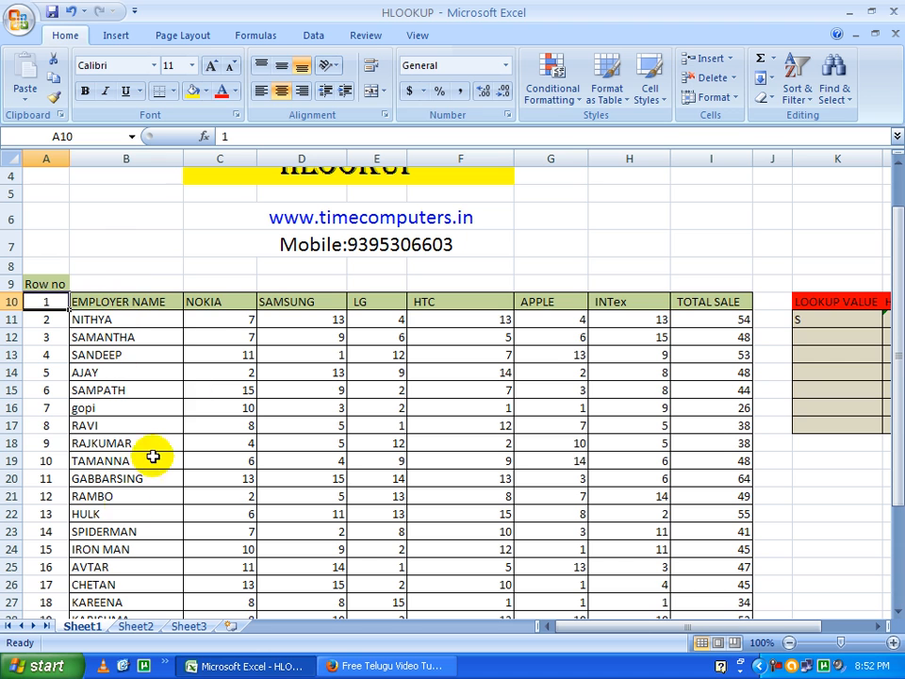
click(217, 304)
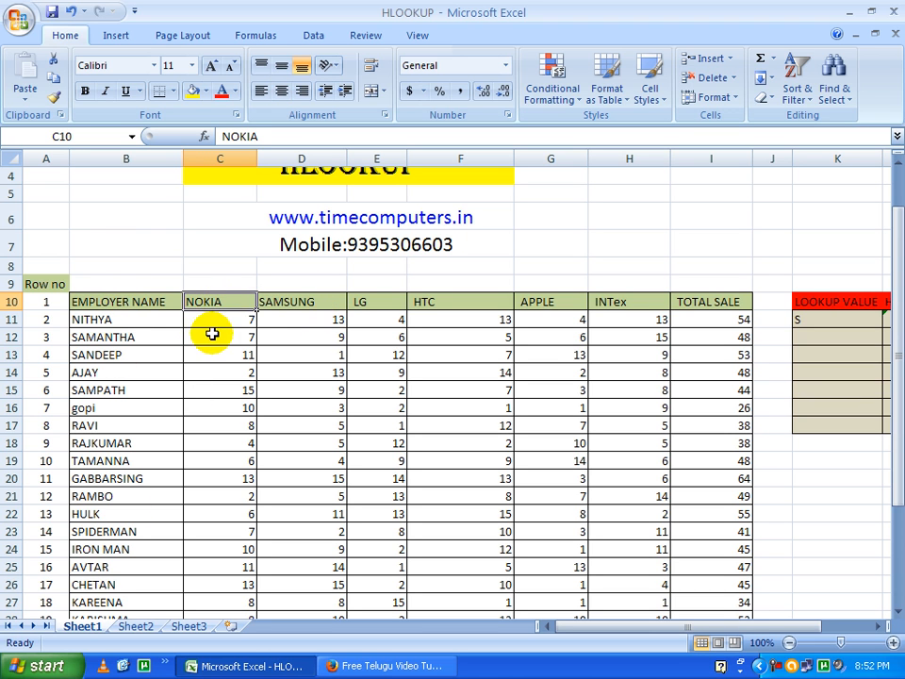
click(151, 322)
click(129, 381)
click(280, 383)
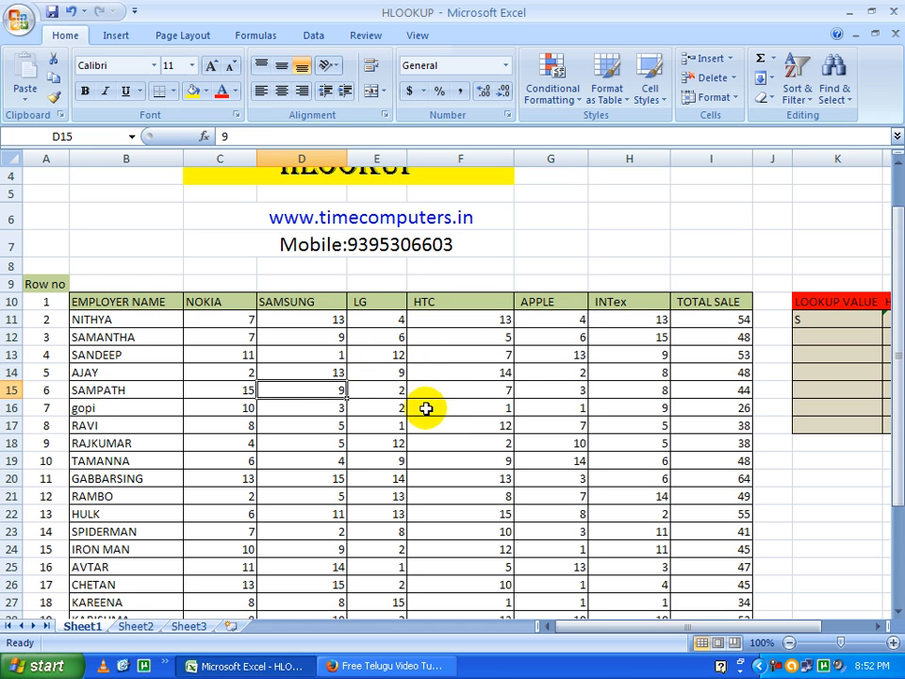
click(721, 324)
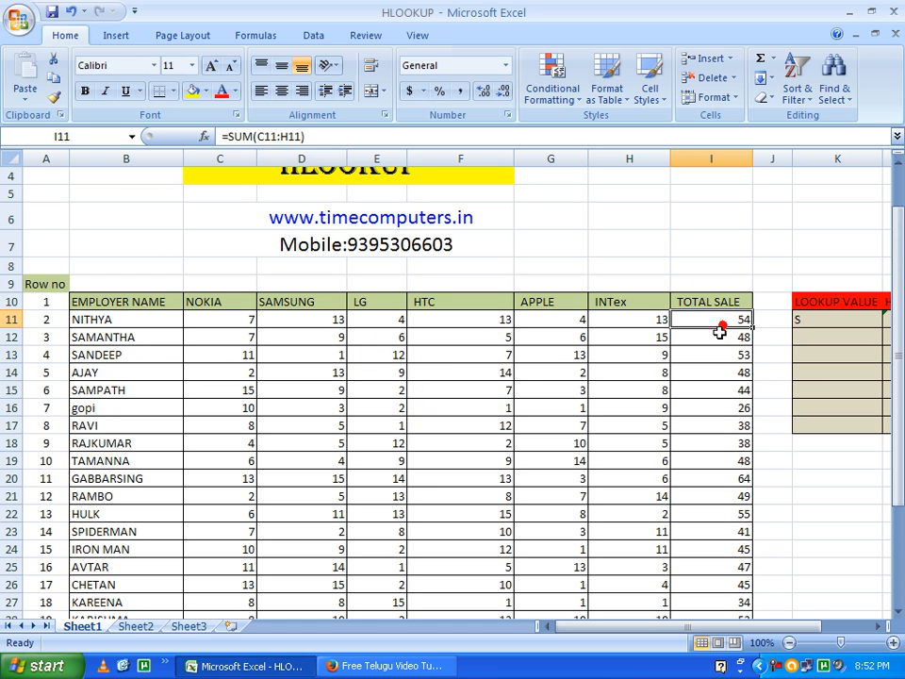
click(230, 388)
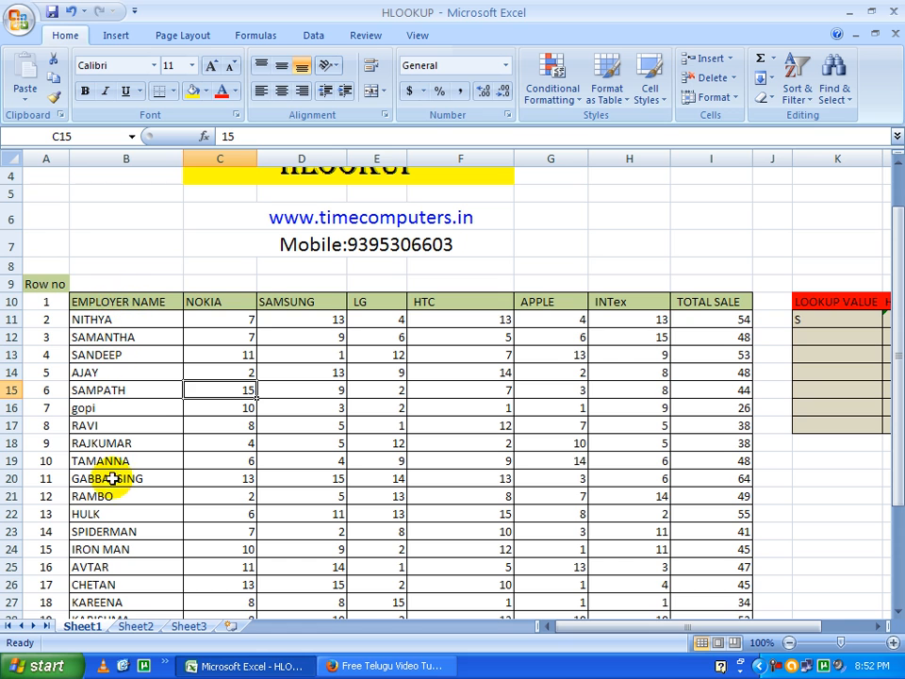
click(229, 300)
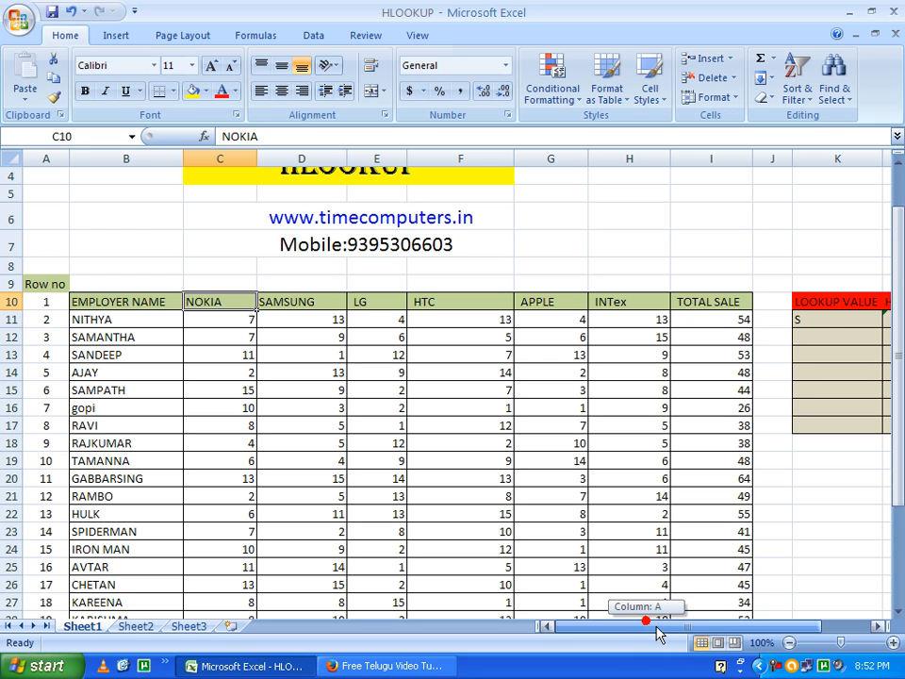
Enter SAMSUNG as the lookup value in K11.
click(809, 320)
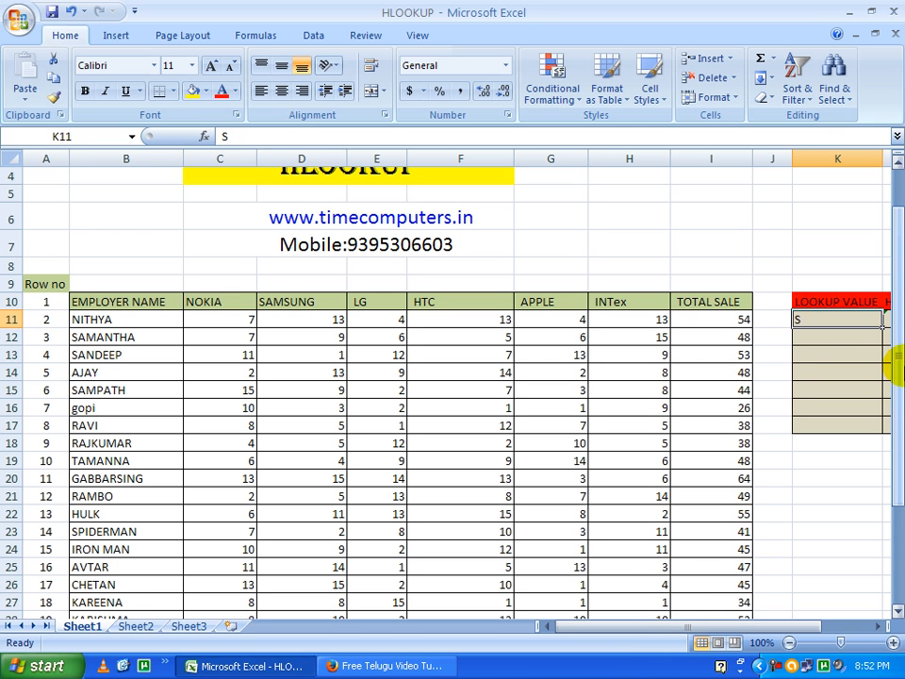
text(SA)
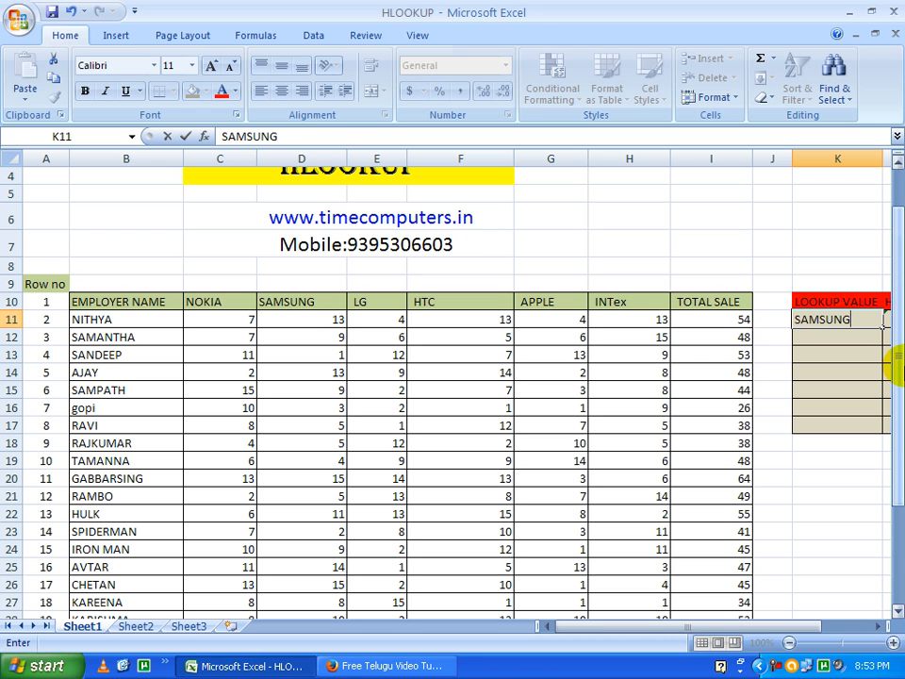
text(MSUNG)
key(Return)
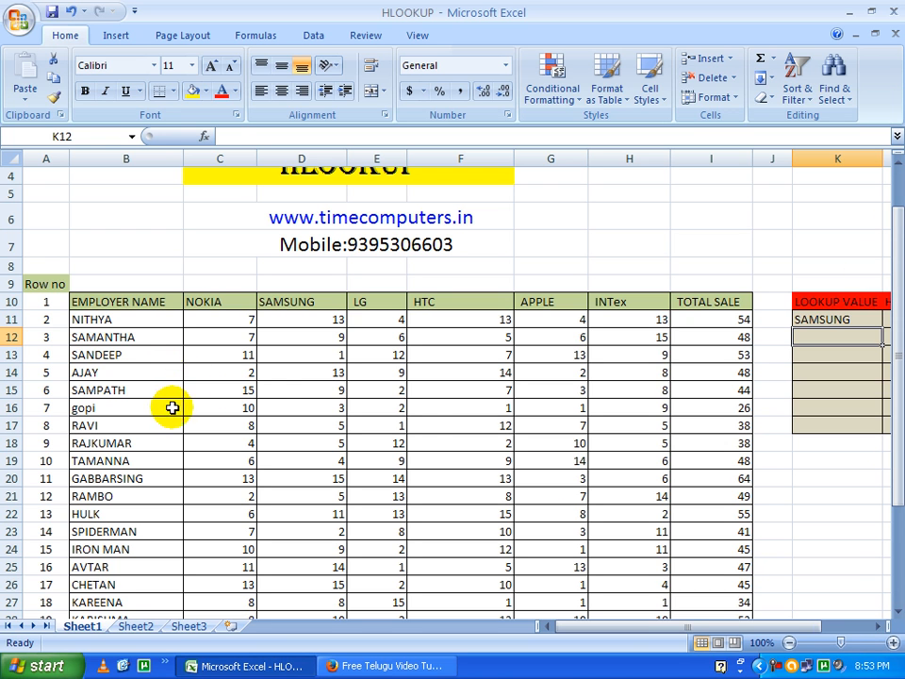
Examine the SAMSUNG sales figures of individual employees by matching their rows to the SAMSUNG column.
click(129, 403)
click(139, 390)
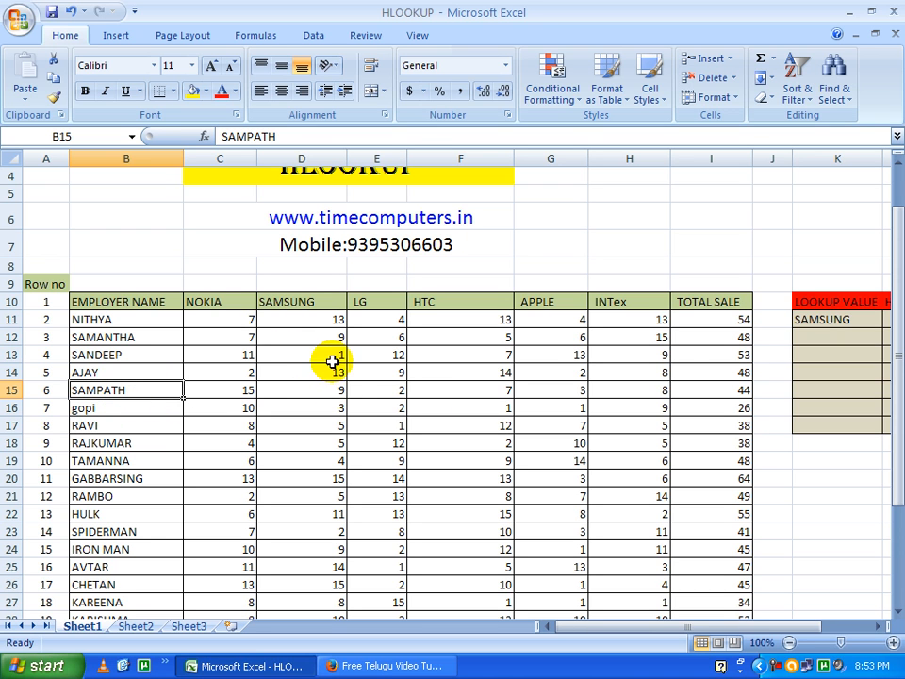
click(337, 394)
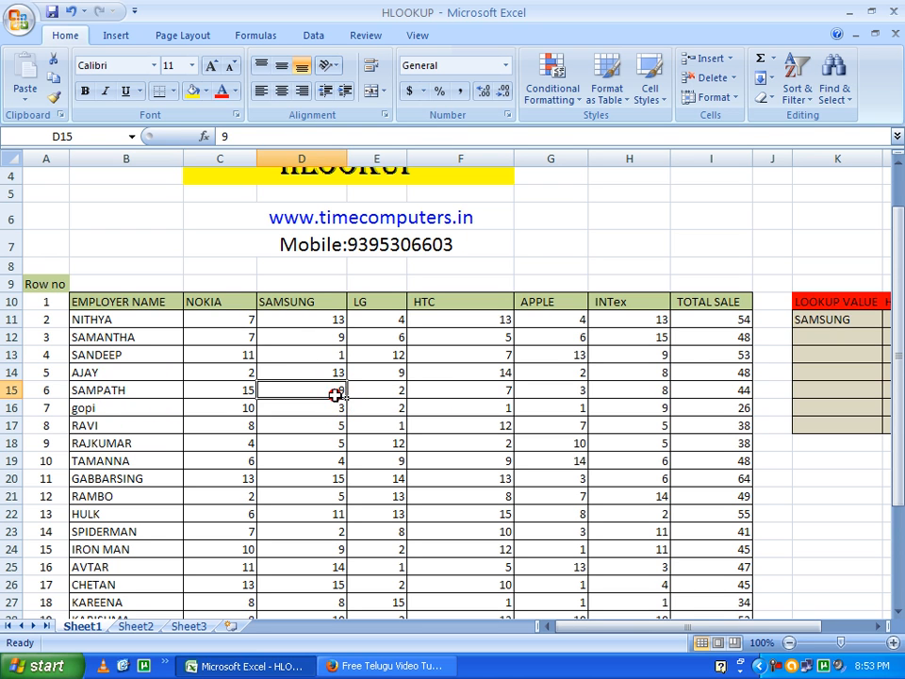
click(148, 589)
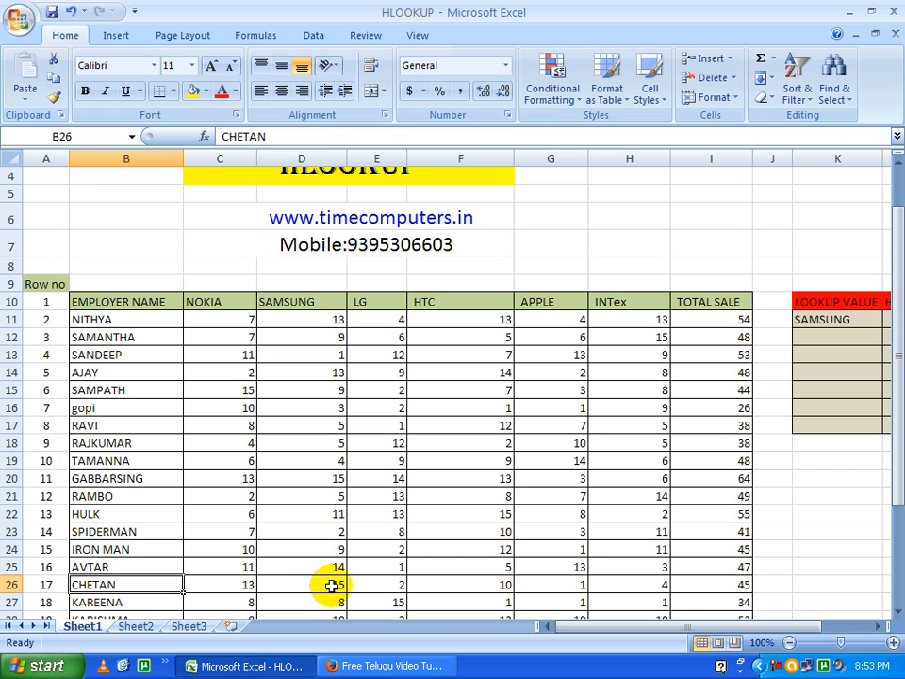
scroll(283, 513, down, 2)
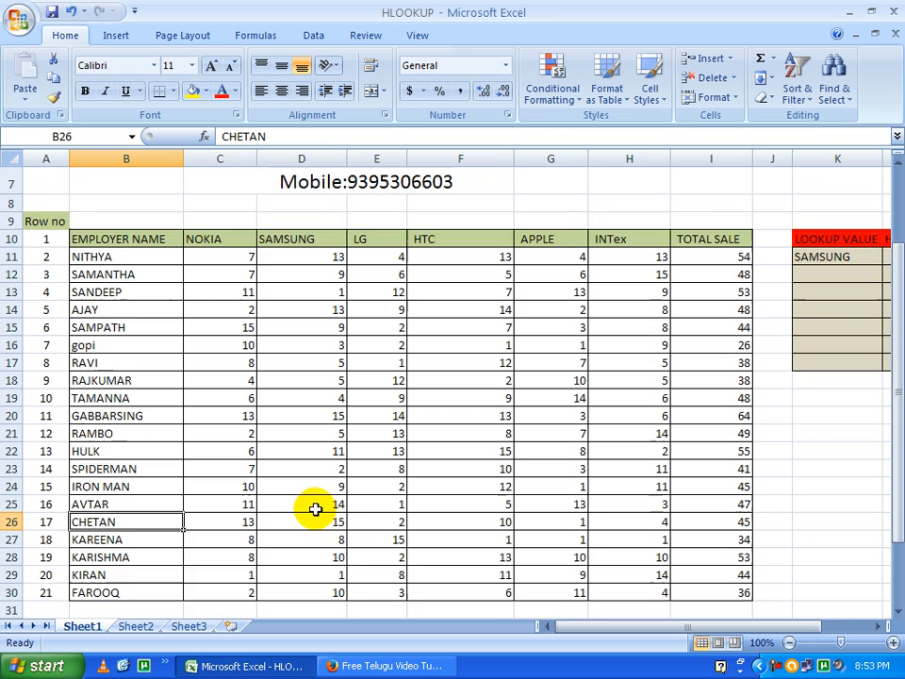
scroll(256, 521, up, 1)
scroll(377, 551, up, 1)
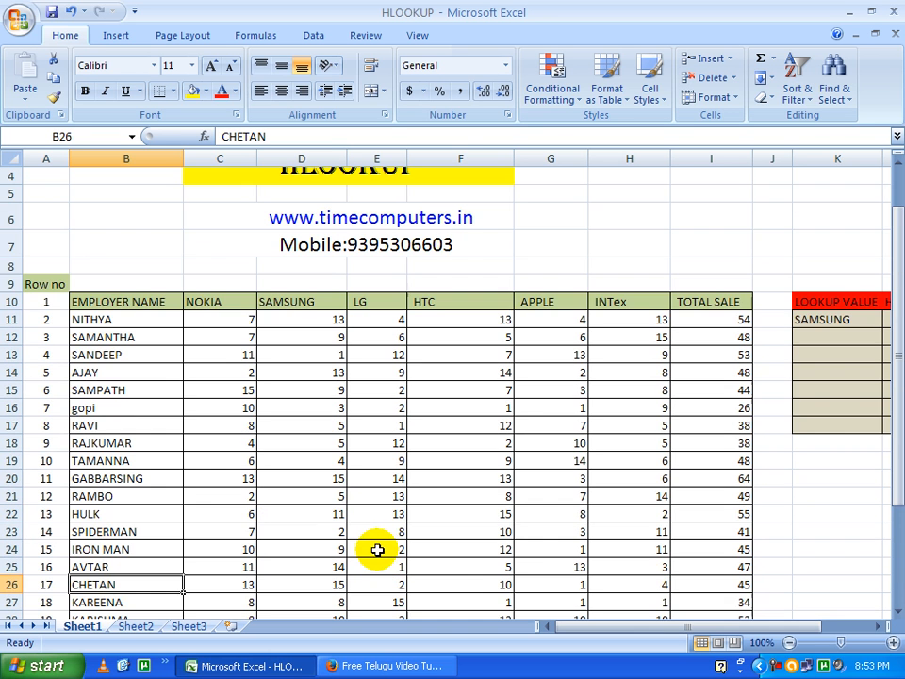
Clear L11 and start an HLOOKUP formula there with K11 as the lookup value.
click(874, 632)
scroll(379, 370, up, 1)
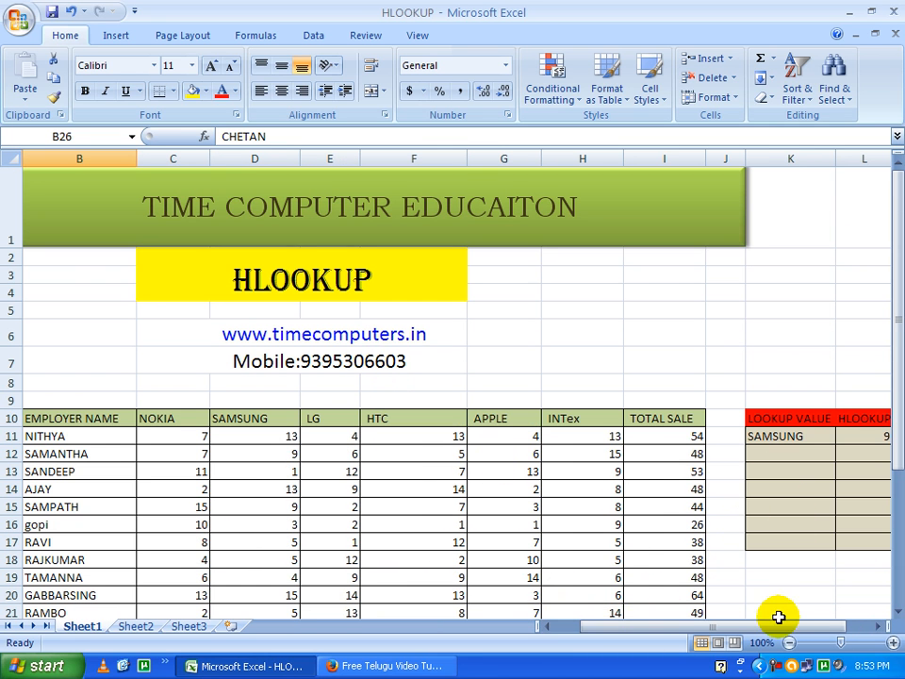
drag(753, 627, 764, 626)
click(750, 437)
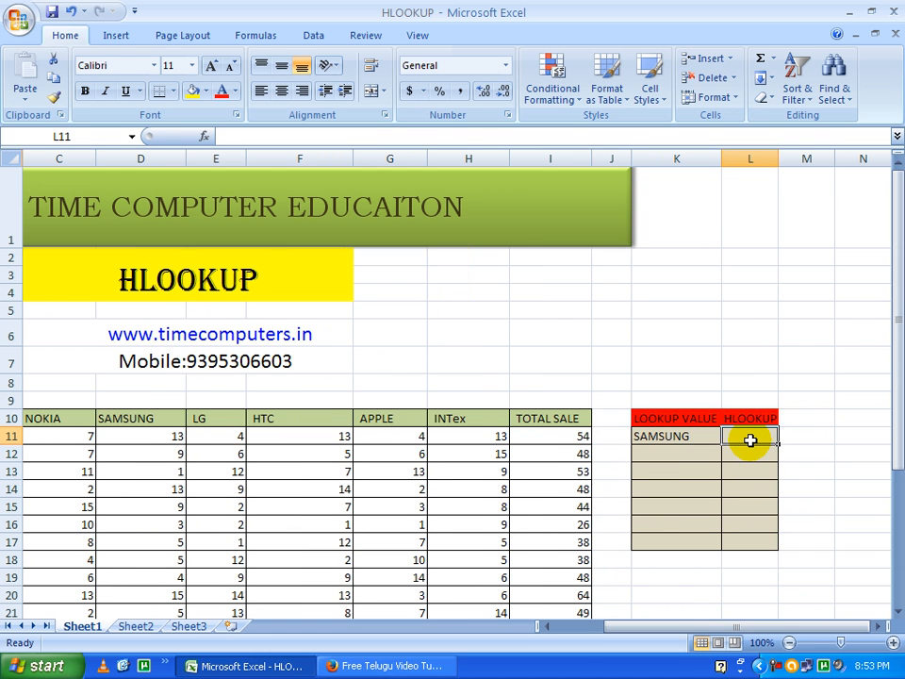
text(=H)
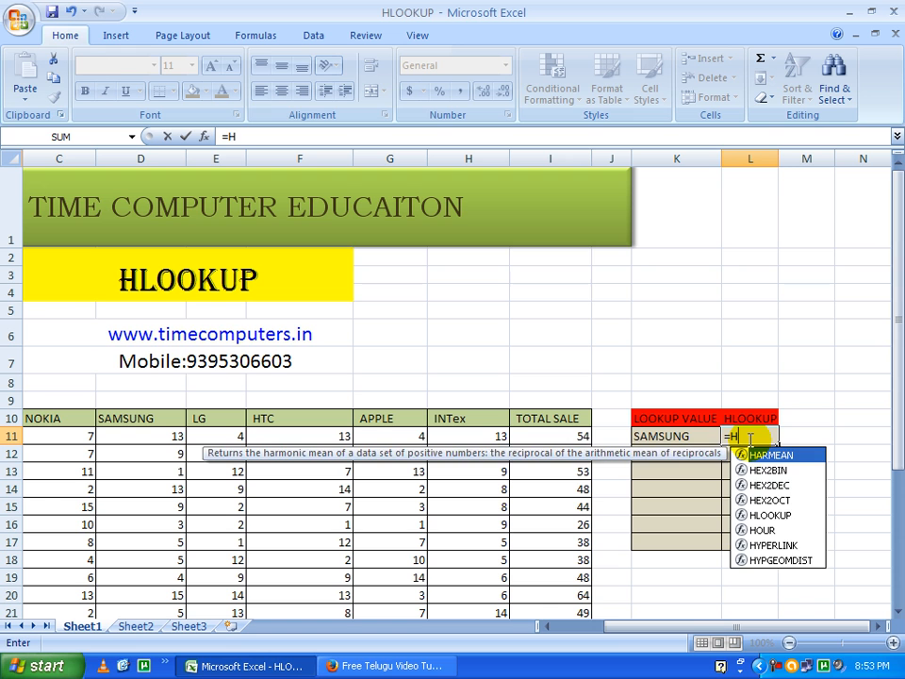
text(L)
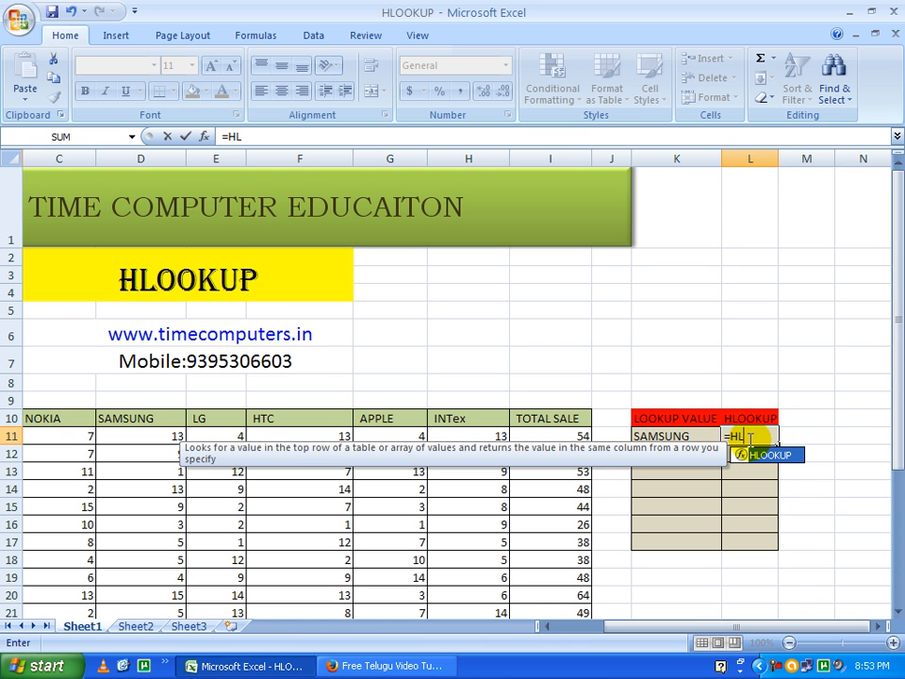
key(Tab)
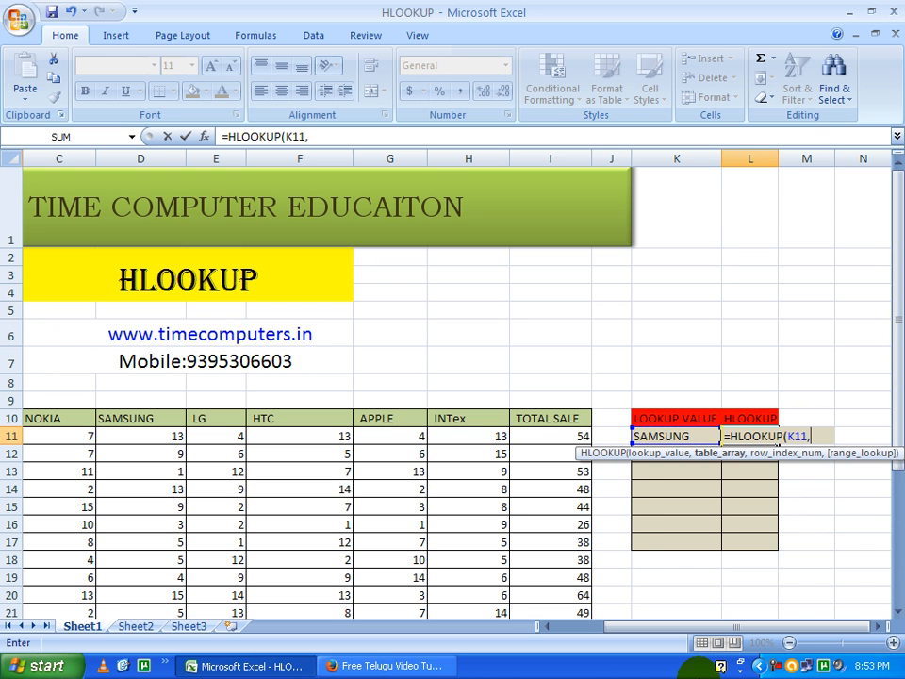
Set the HLOOKUP table array to A10:I30, covering the whole sales table with its row numbers.
drag(624, 627, 566, 630)
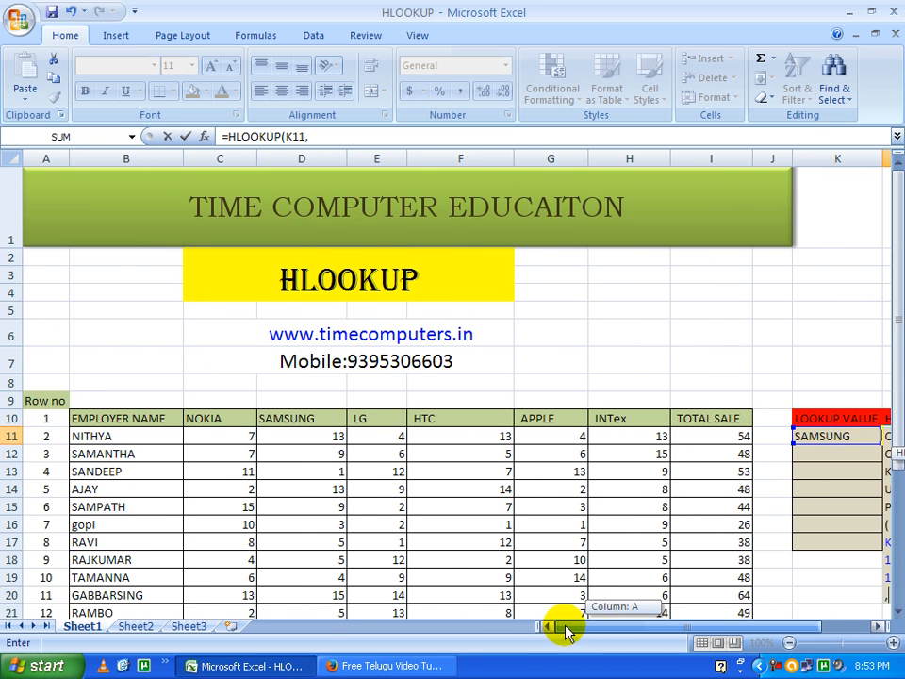
drag(42, 406, 706, 525)
click(71, 416)
scroll(351, 505, up, 2)
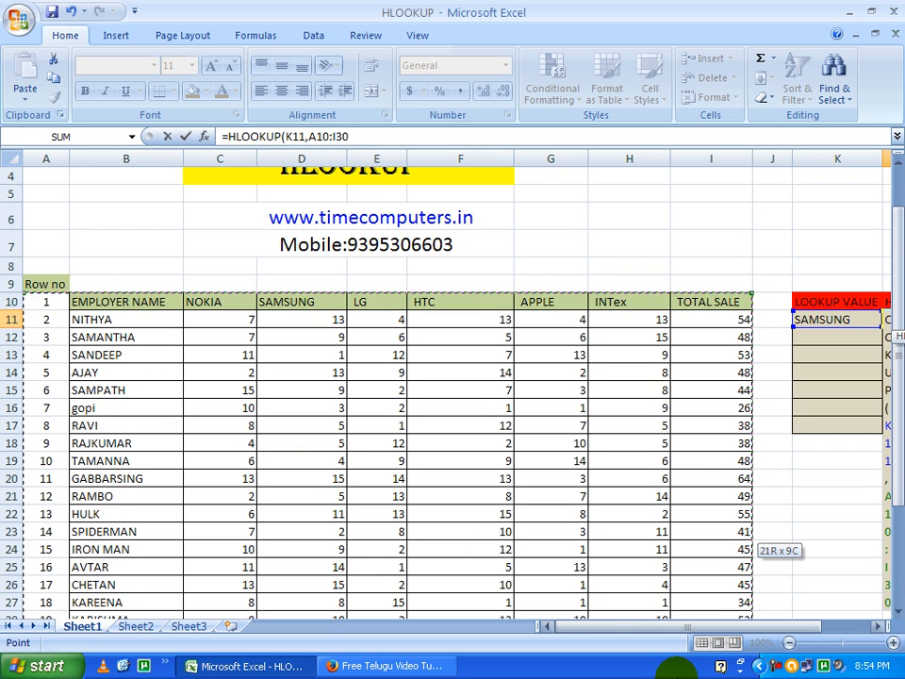
scroll(646, 644, down, 1)
drag(721, 628, 731, 628)
text(,)
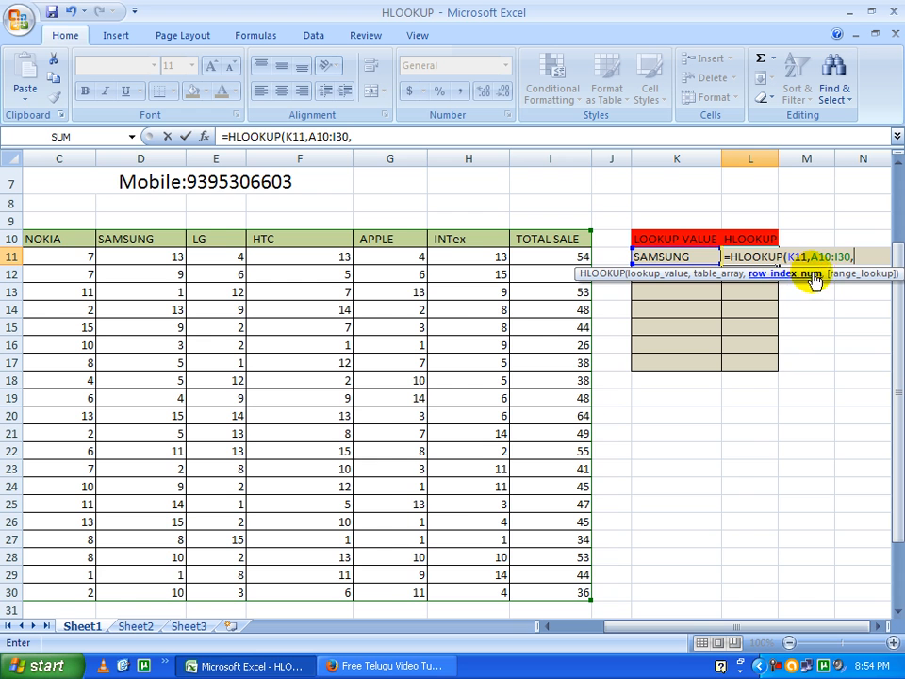
Complete the formula in L11 as =HLOOKUP(K11,A10:I30,7,0), with row index 7 and an exact match.
drag(676, 627, 672, 628)
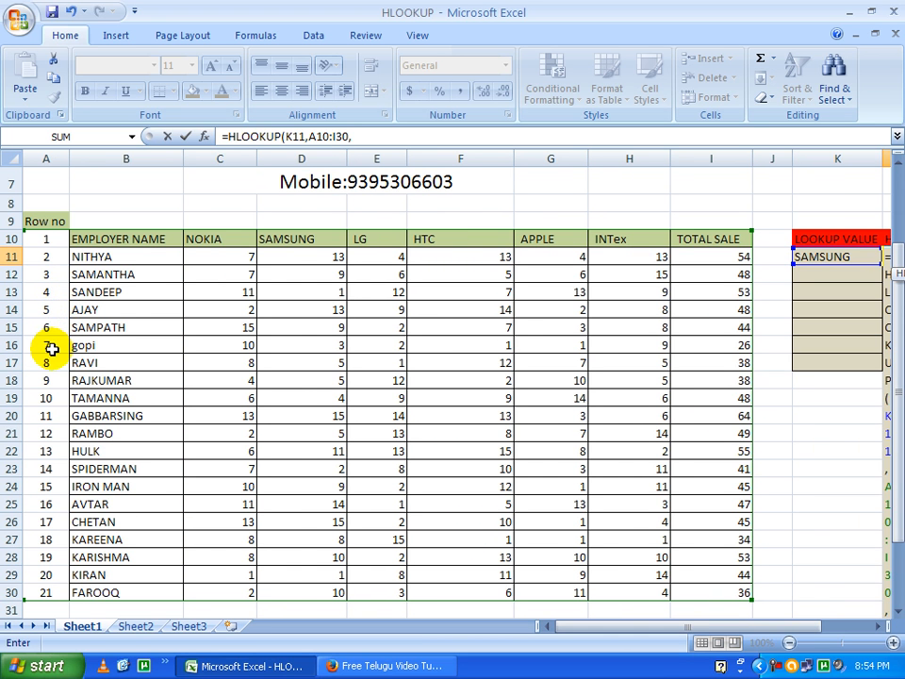
drag(603, 637, 657, 636)
text(7,0)
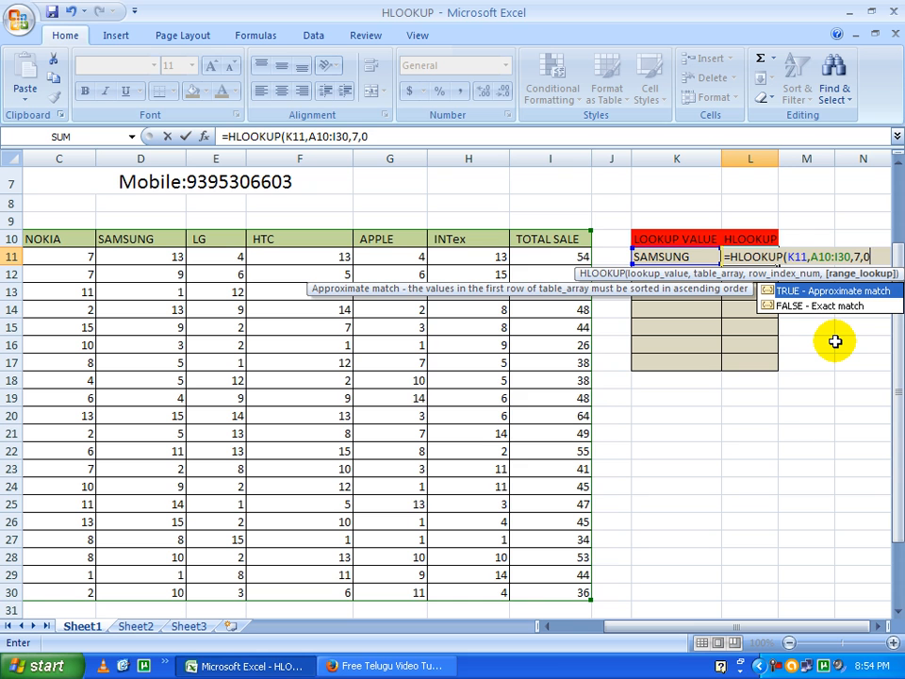
text())
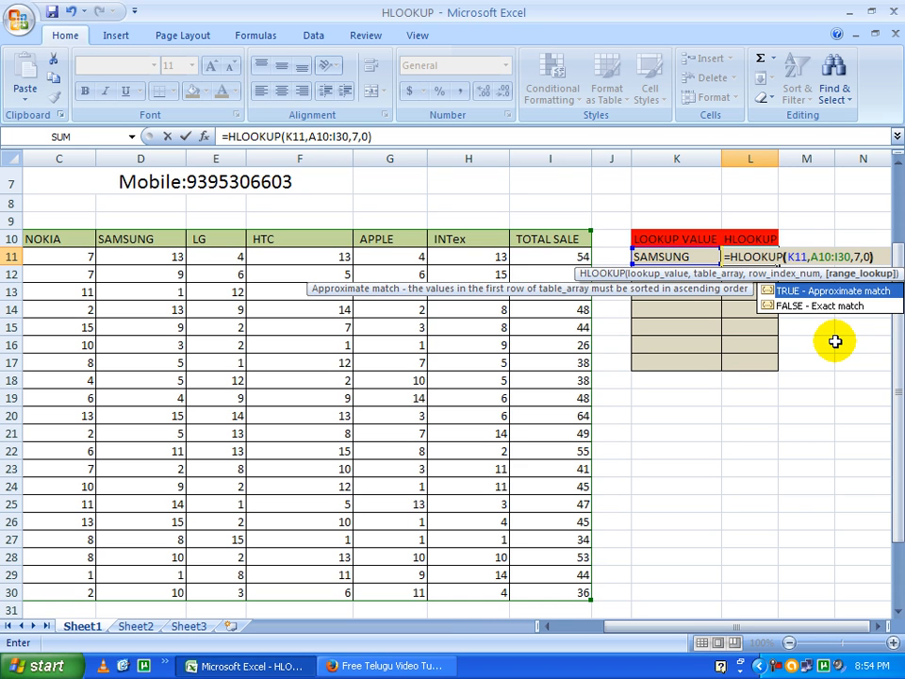
key(Return)
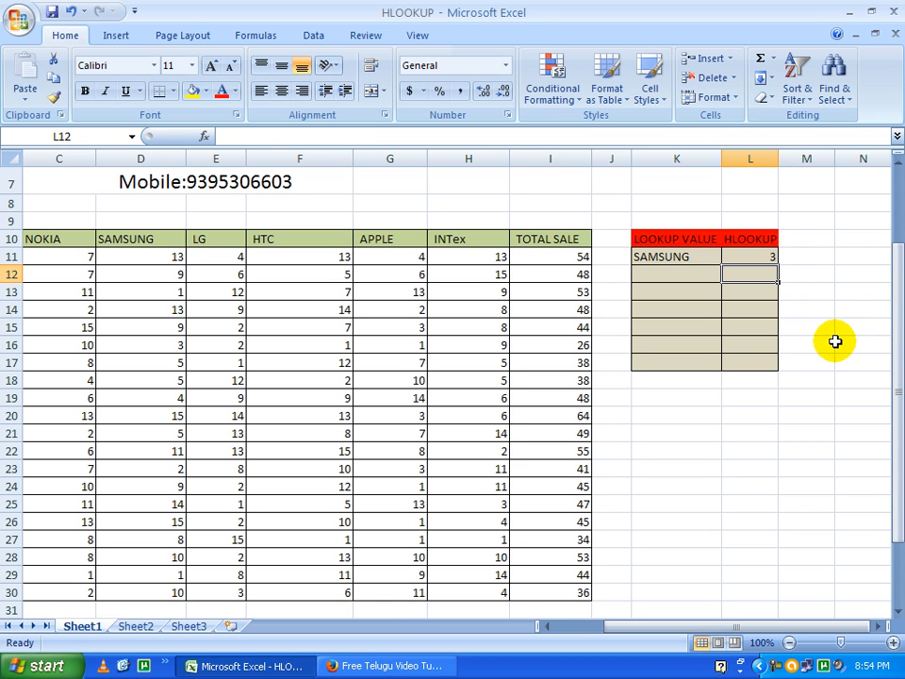
Check the L11 lookup result against the row 7 employee's figure in the SAMSUNG column of the sales table.
click(688, 255)
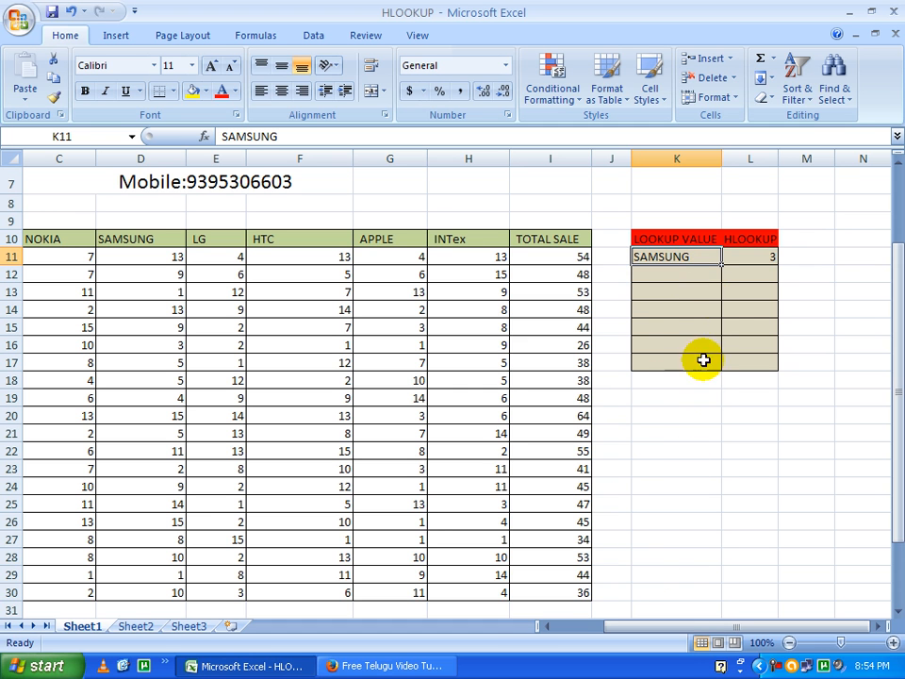
click(753, 262)
drag(685, 626, 630, 630)
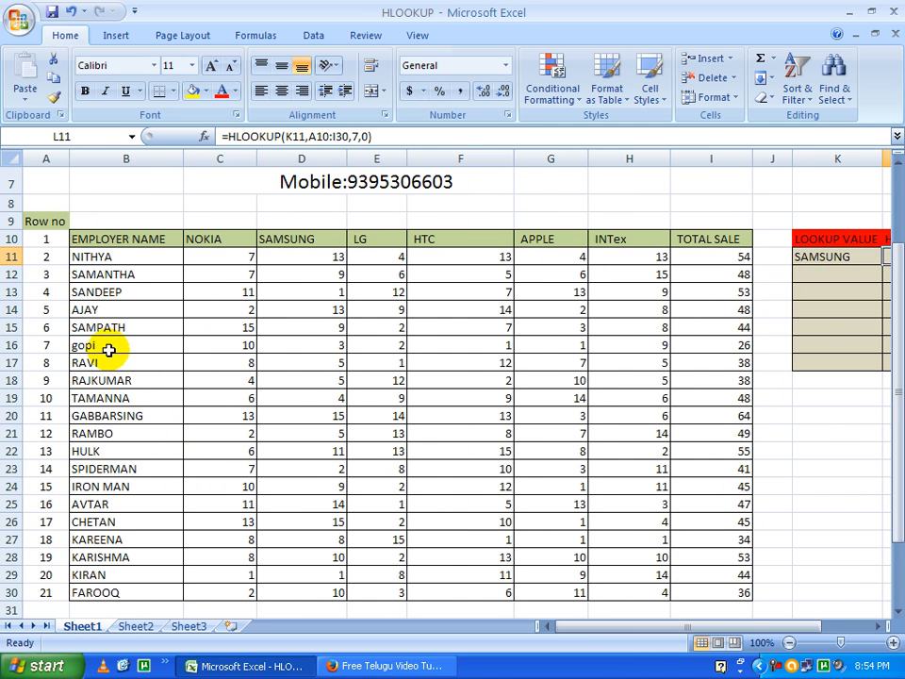
click(95, 350)
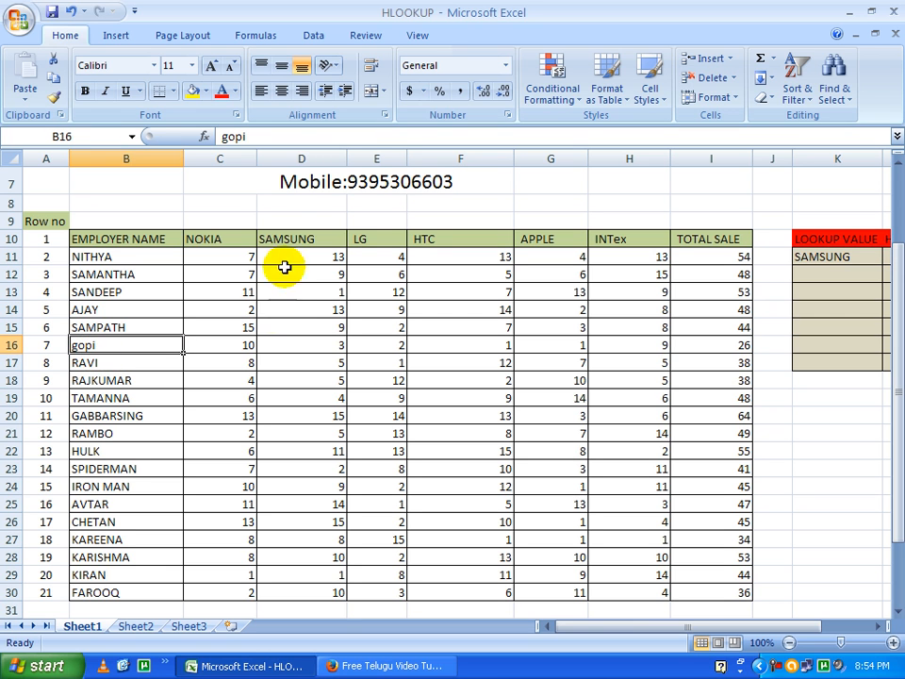
click(322, 347)
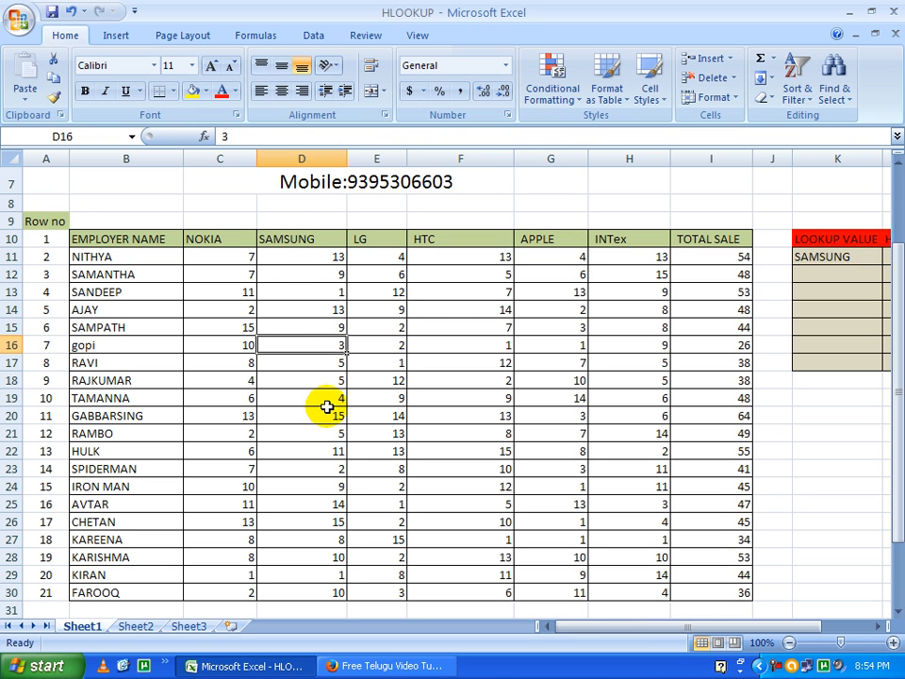
Change the lookup value in K11 to HTC.
drag(571, 635, 592, 634)
click(774, 255)
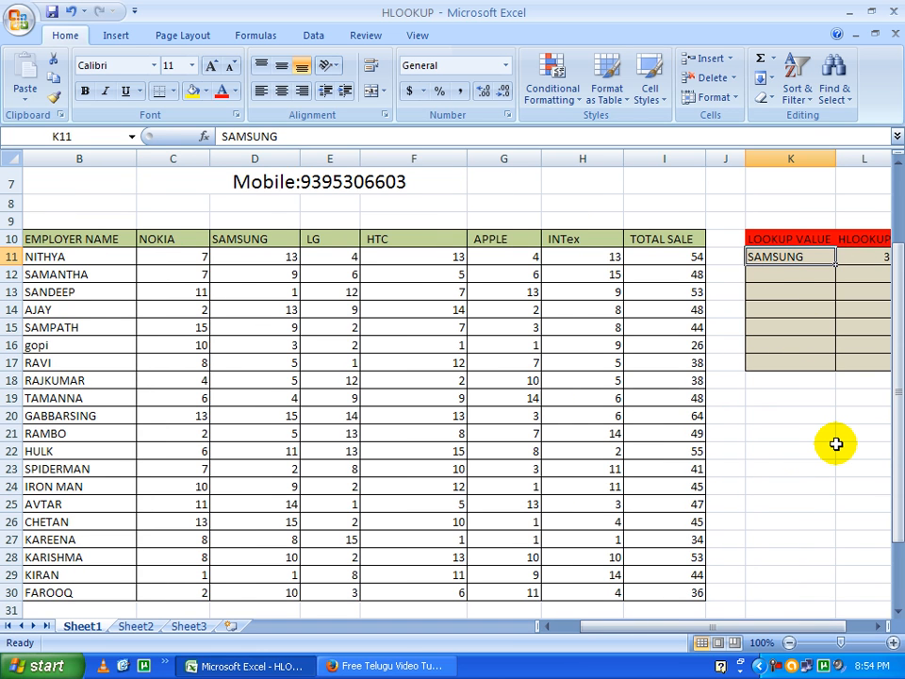
text(HTC)
key(Return)
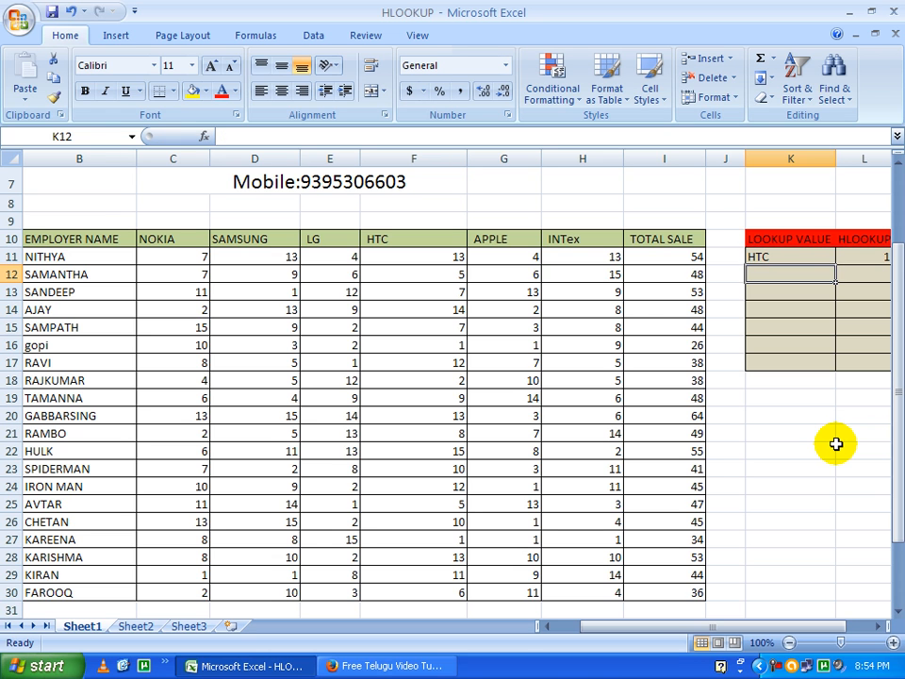
Compare the HTC lookup result with the row 7 employee's figure in the HTC column.
click(759, 642)
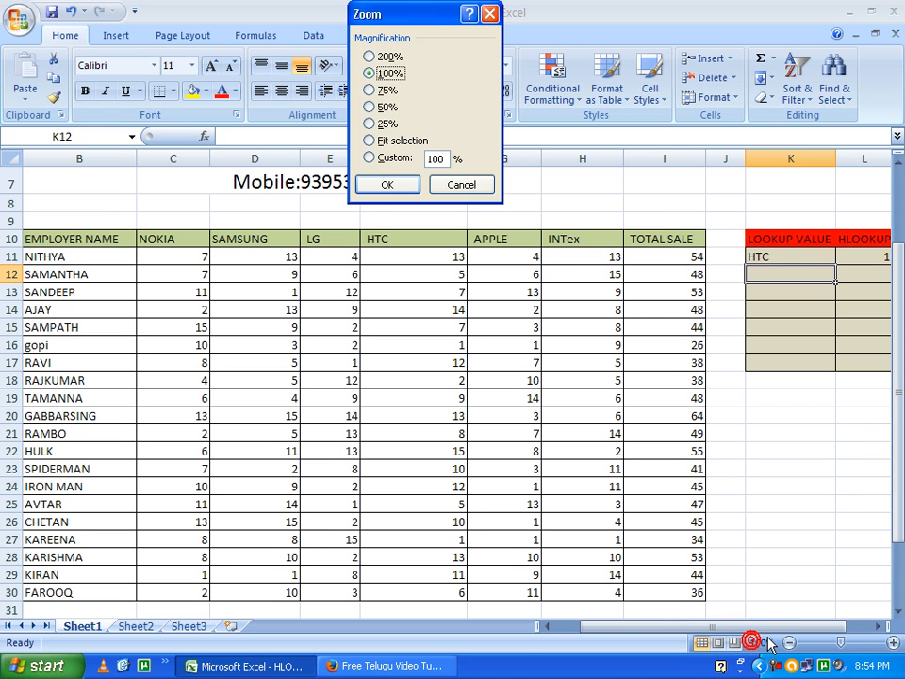
click(462, 185)
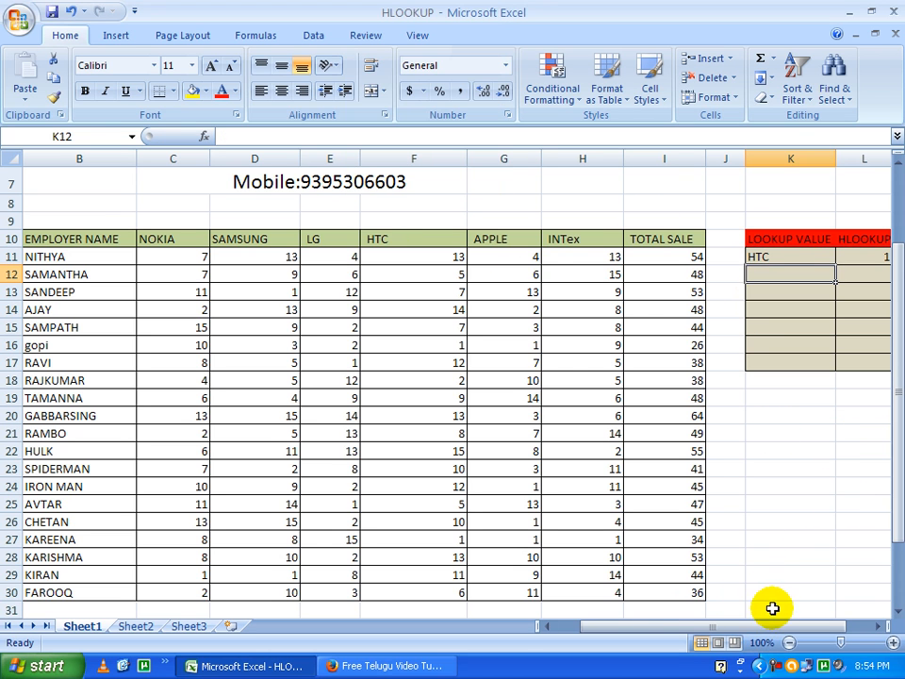
drag(773, 627, 642, 626)
click(128, 345)
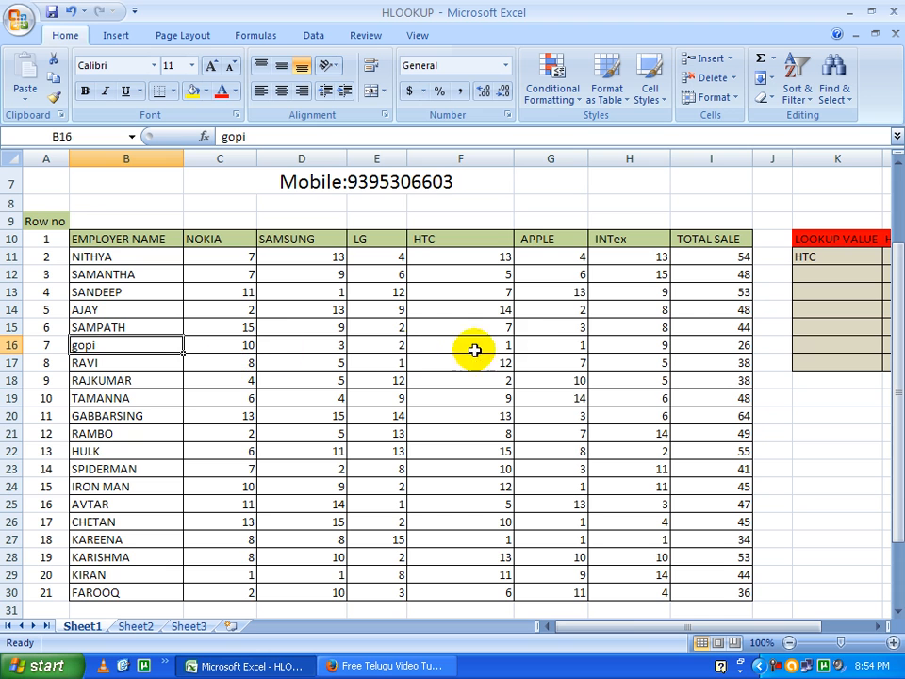
click(506, 347)
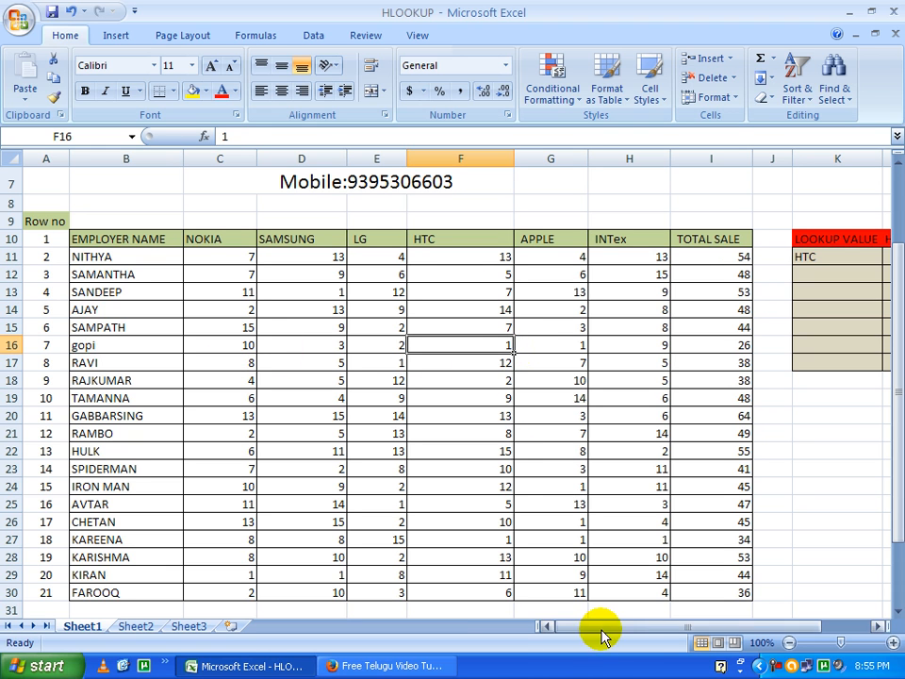
Change the row index in the L11 HLOOKUP formula to 10, keeping the other arguments.
drag(600, 631, 649, 629)
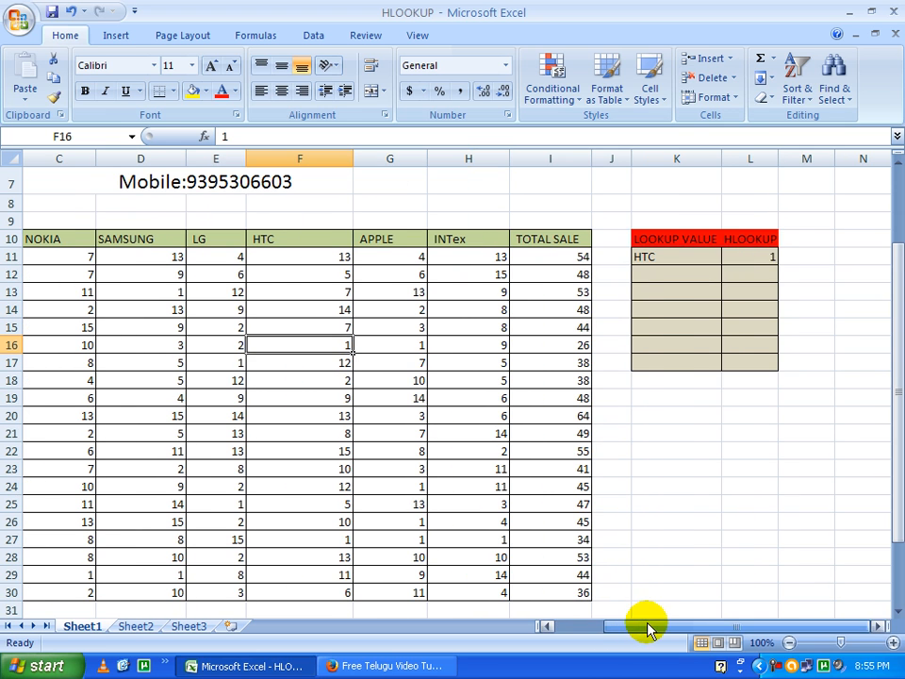
double_click(759, 256)
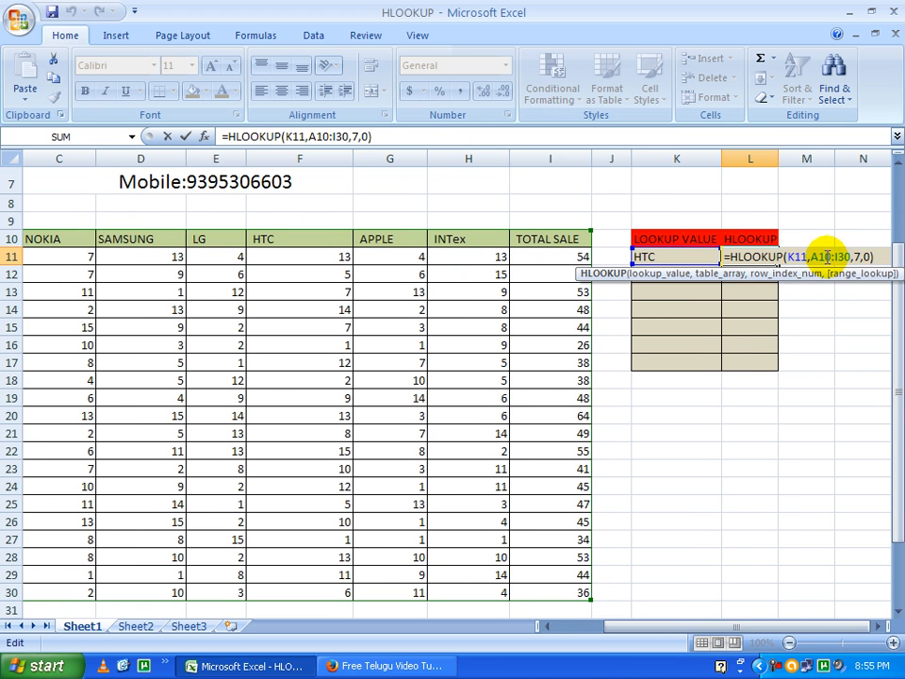
click(857, 256)
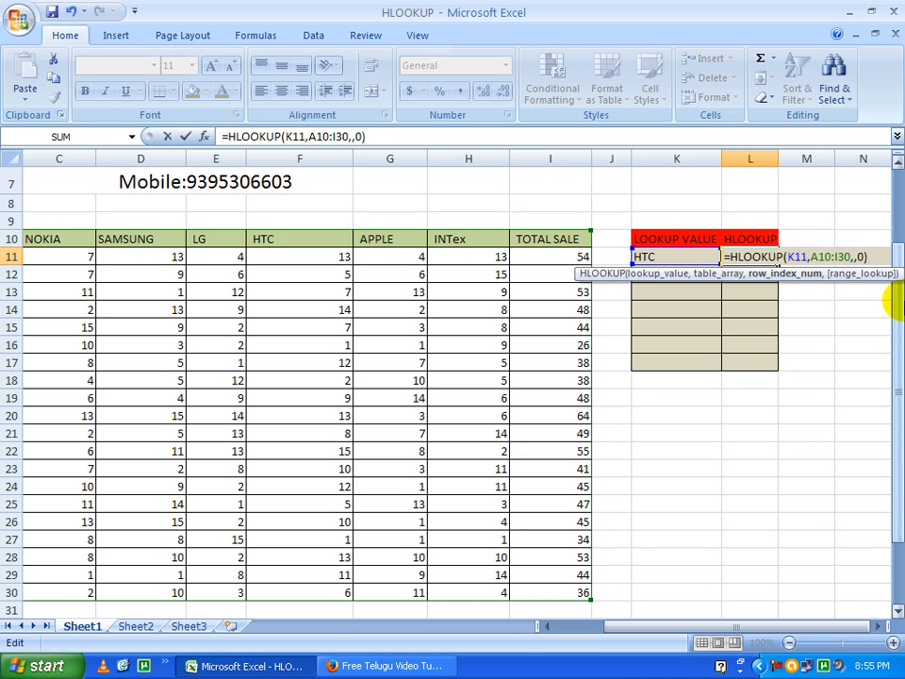
key(Return)
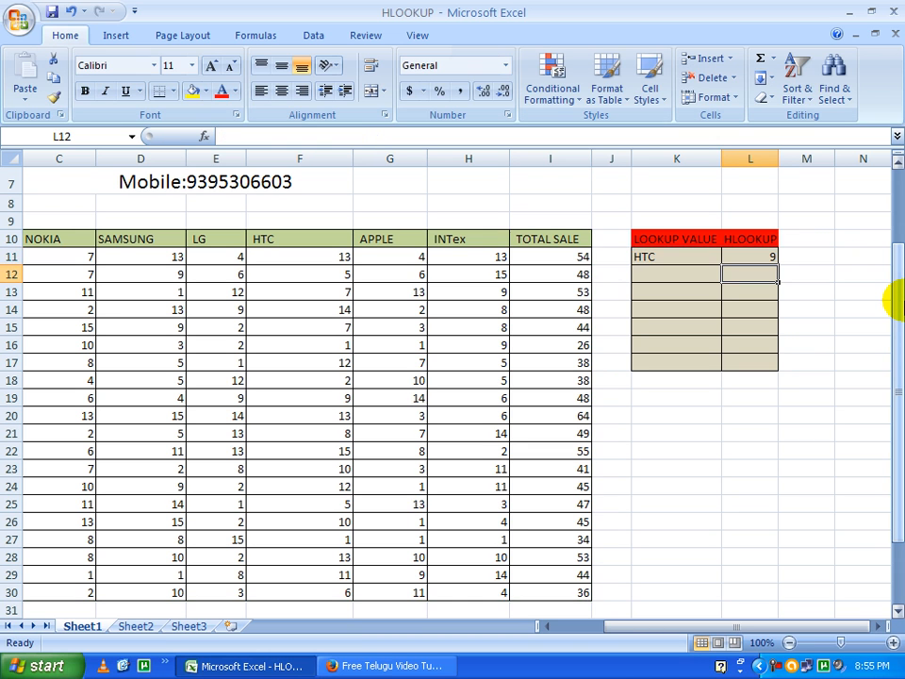
Verify the new lookup result by tracing row number 10 across to the HTC column.
drag(632, 626, 583, 631)
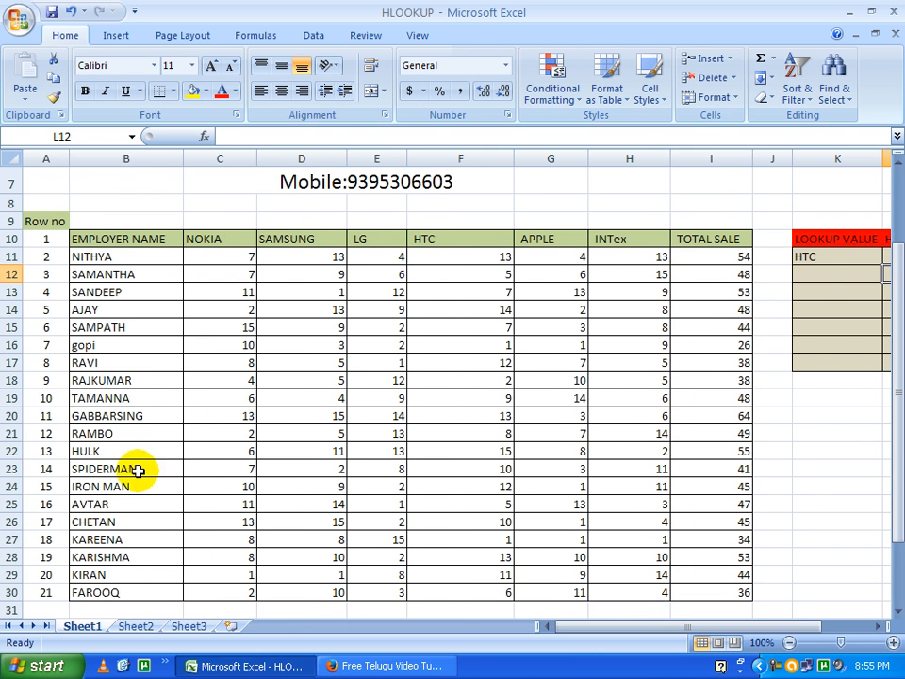
click(59, 401)
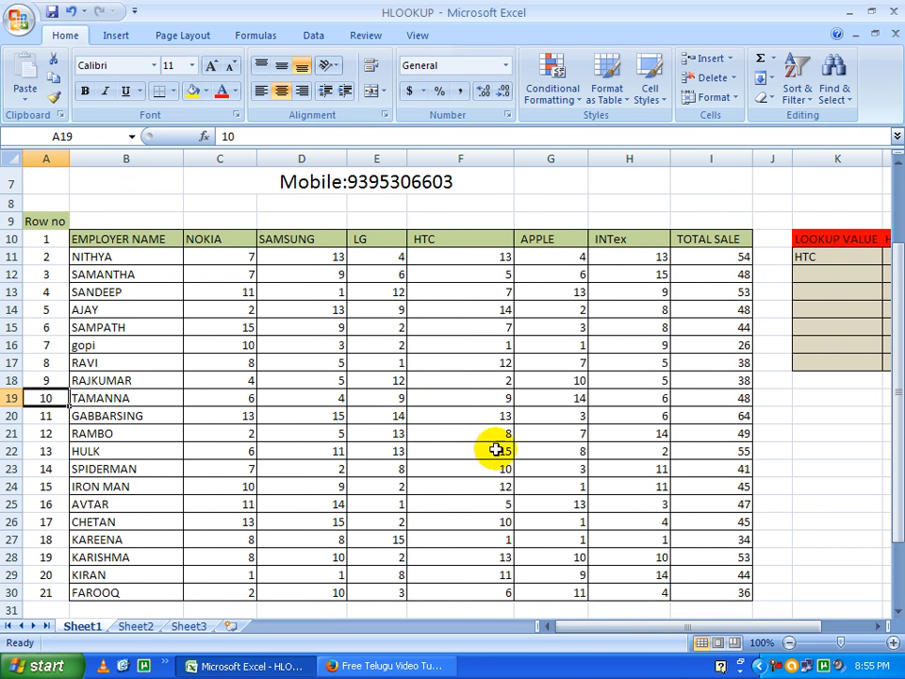
click(876, 626)
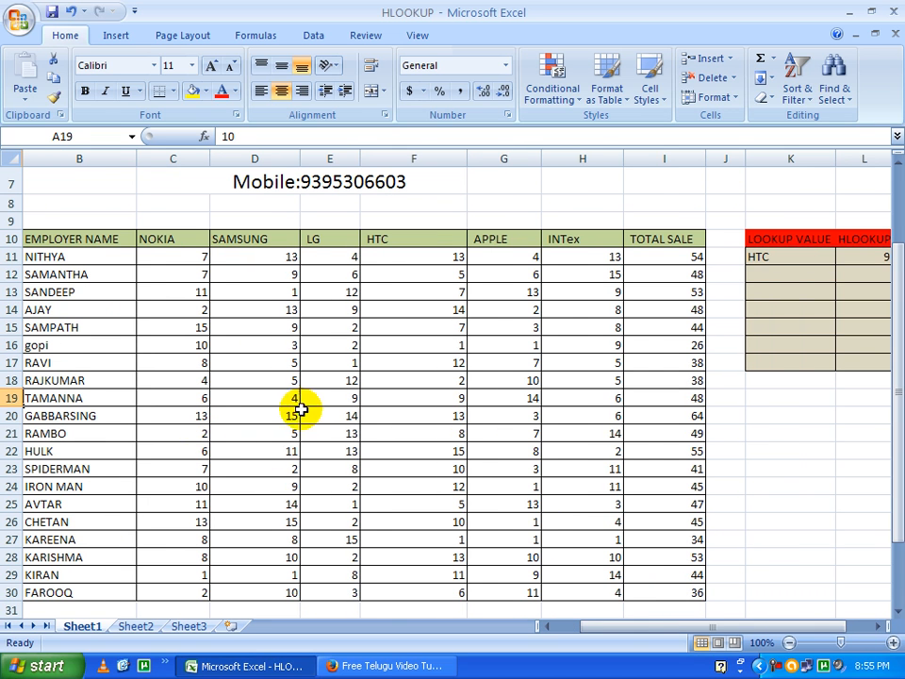
click(347, 400)
click(433, 398)
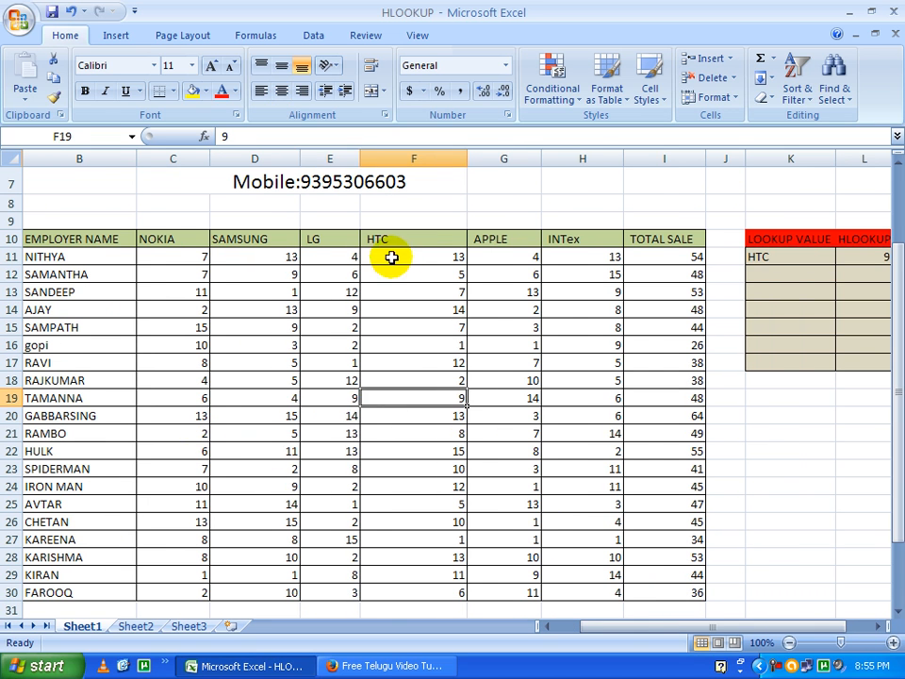